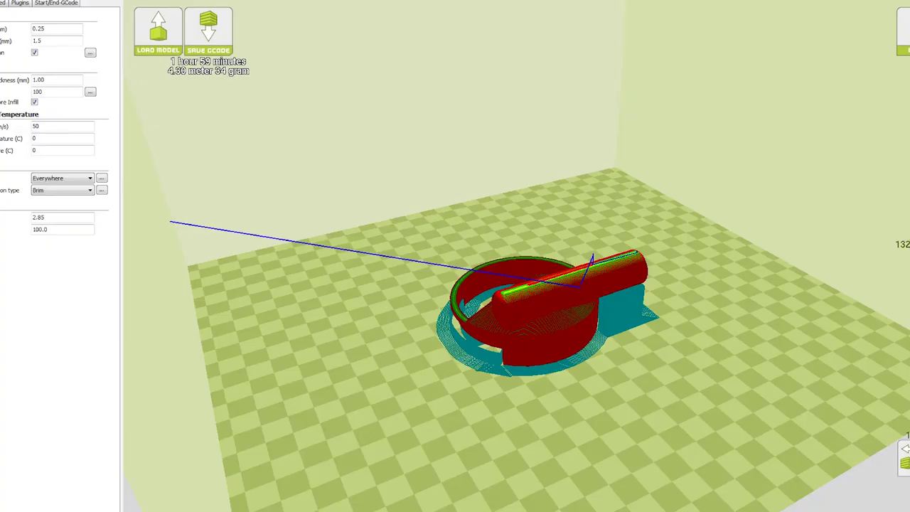
Examine the sliced layers of the ring-shaped part with the bar from its top down to the first brim layer
key("Down")
key("Down")
key("Down")
key("Down")
key("Down")
key("Down")
key("Down")
key("Down")
key("Down")
key("Down")
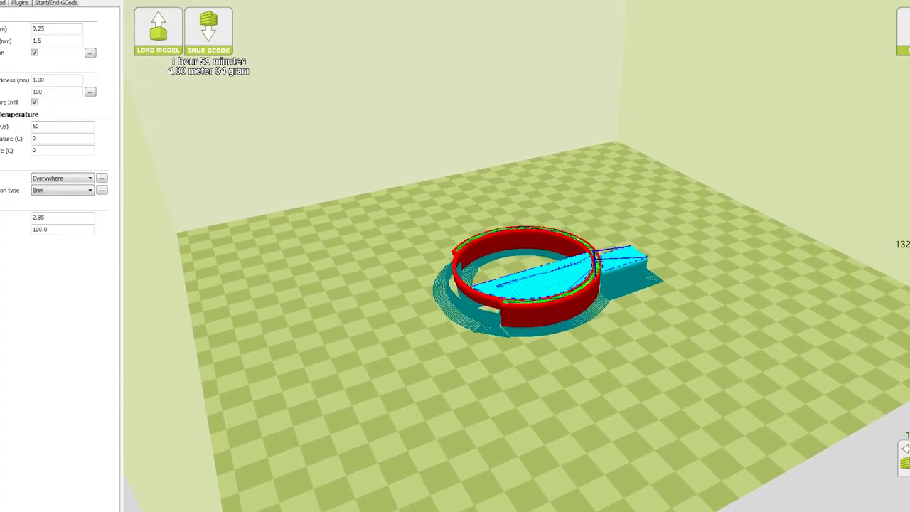
key("Down")
key("Down")
key("Down")
key("Down")
key("Down")
key("Down")
key("Down")
key("Down")
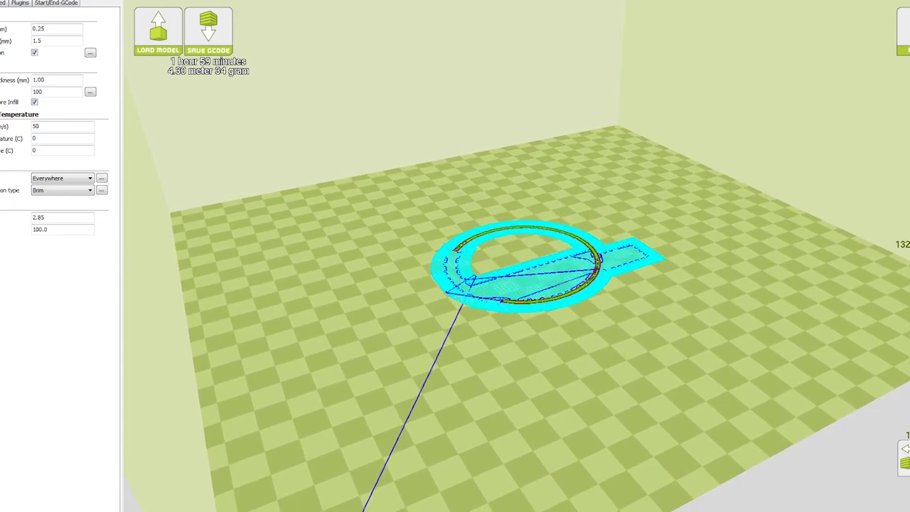
Inspect how the ring-shaped part and its supports build up layer by layer from the build plate to the bar's top
key("Up")
key("Up")
key("Up")
key("Up")
key("Up")
key("Up")
key("Up")
key("Up")
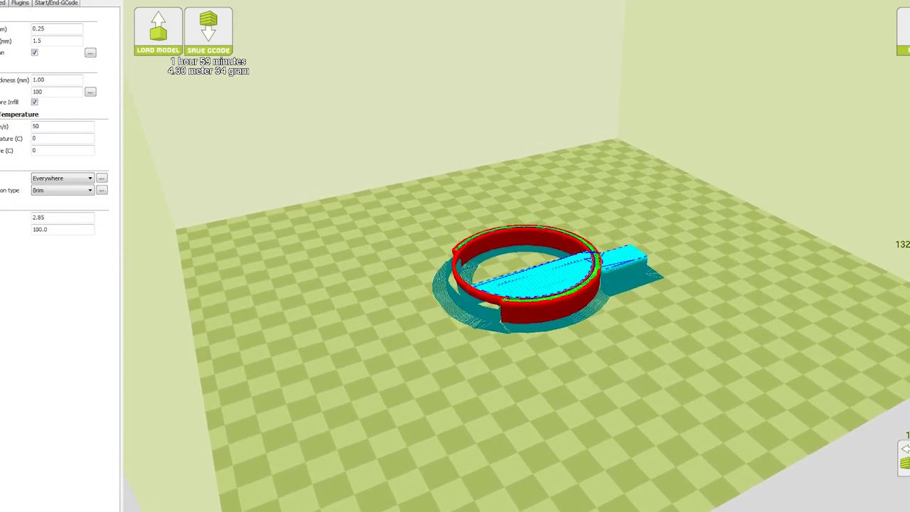
key("Up")
key("Up")
key("Up")
key("Up")
key("Up")
key("Up")
key("Up")
key("Up")
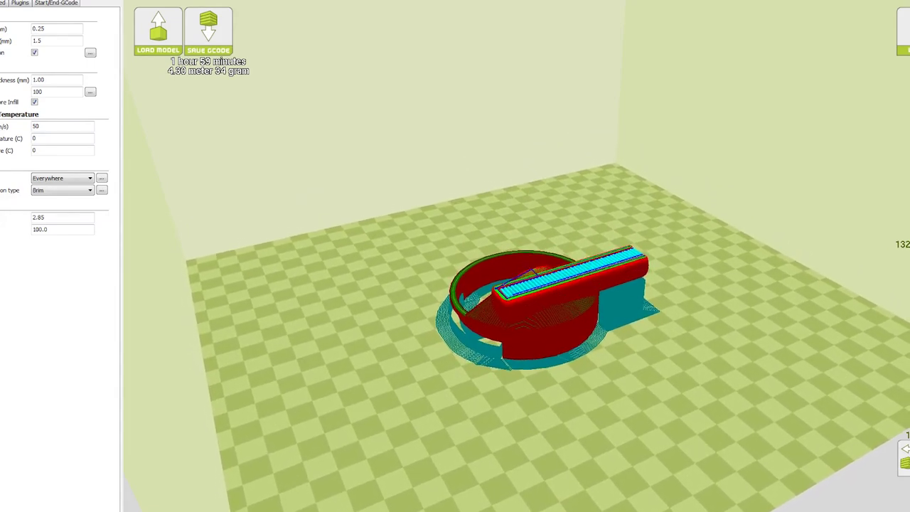
key("Up")
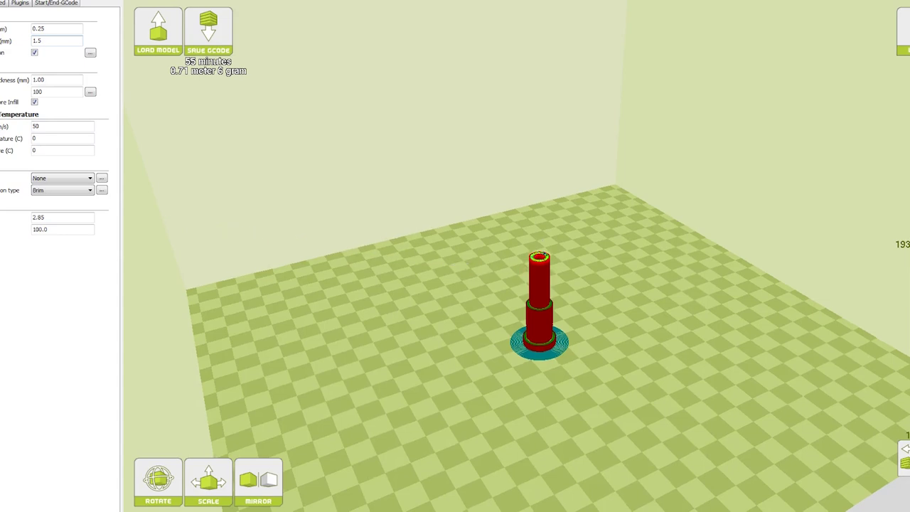
Examine the layers of the stepped hollow cylinder from its top down to the wide base near the brim
key("Down")
key("Down")
key("Down")
key("Down")
key("Down")
key("Down")
key("Down")
key("Down")
key("Down")
key("Down")
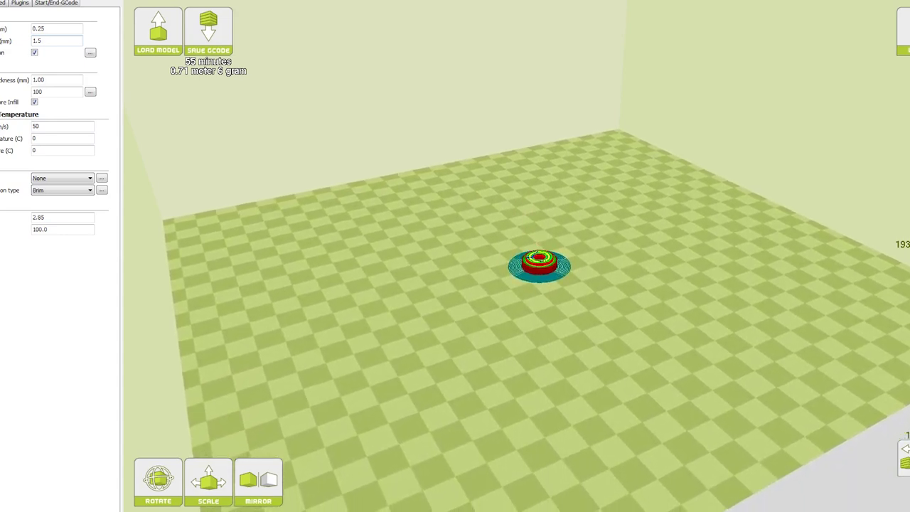
key("Down")
Inspect how the stepped hollow cylinder builds up layer by layer from its base back to the top
key("Up")
key("Up")
key("Up")
key("Up")
key("Up")
key("Up")
key("Up")
key("Up")
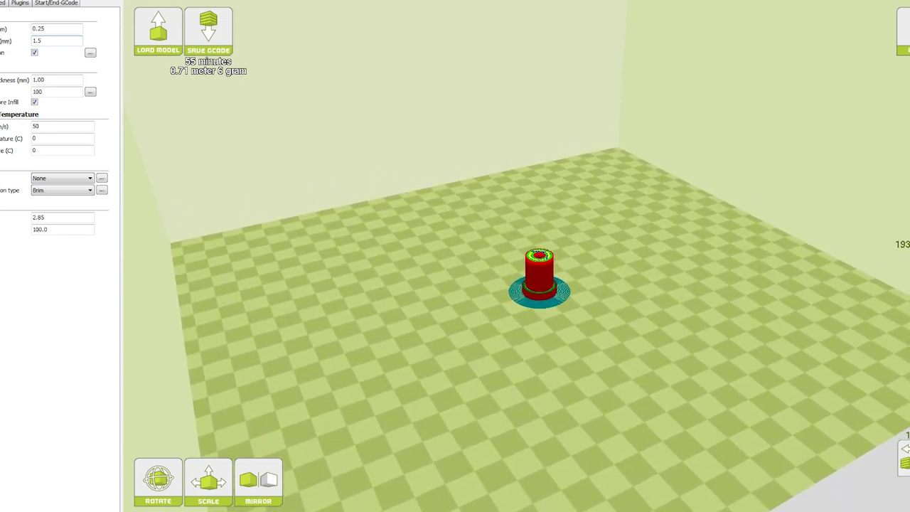
key("Up")
key("Up")
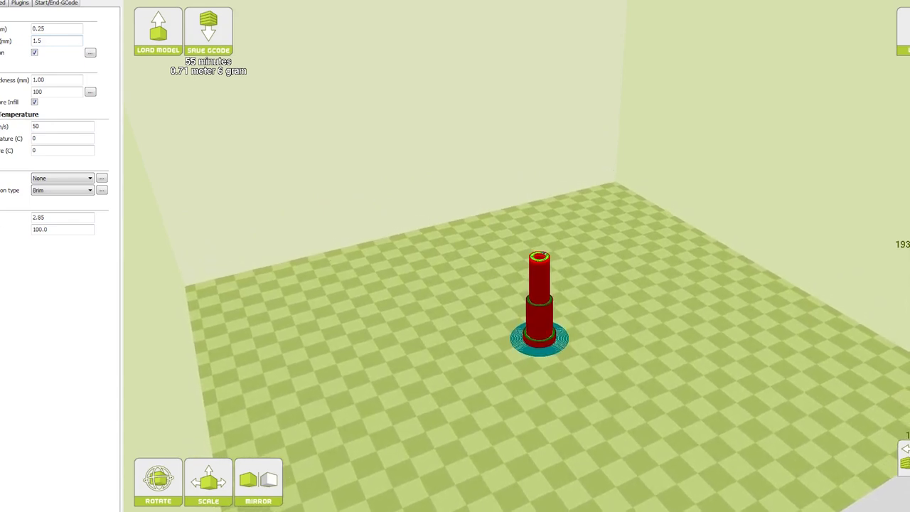